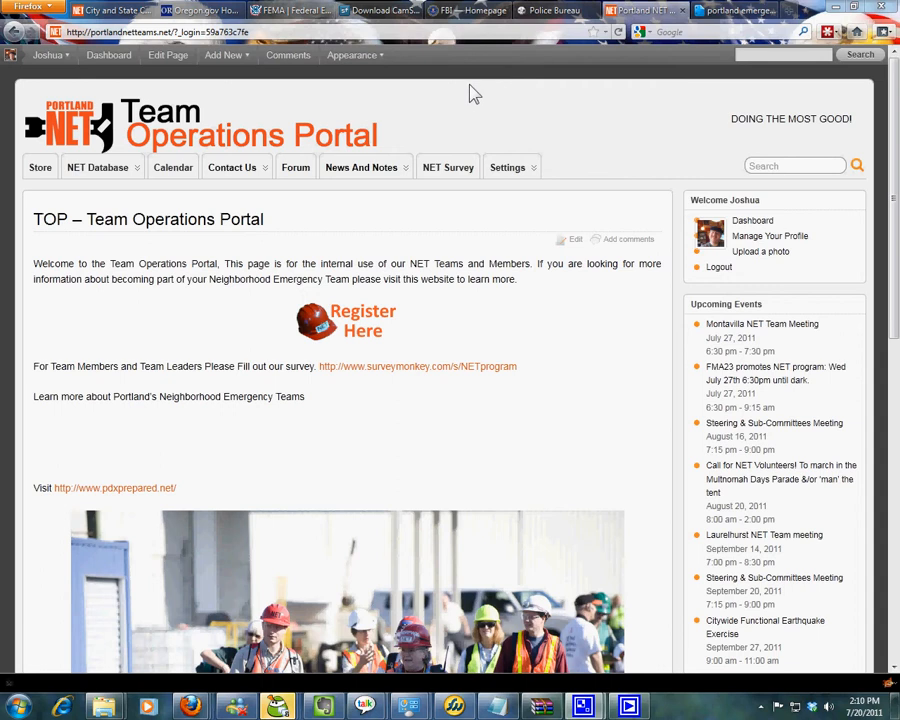
# Go to docs.google.com and open the document NET Steering Committee Operating Agreement.doc
pyautogui.click(138, 37)
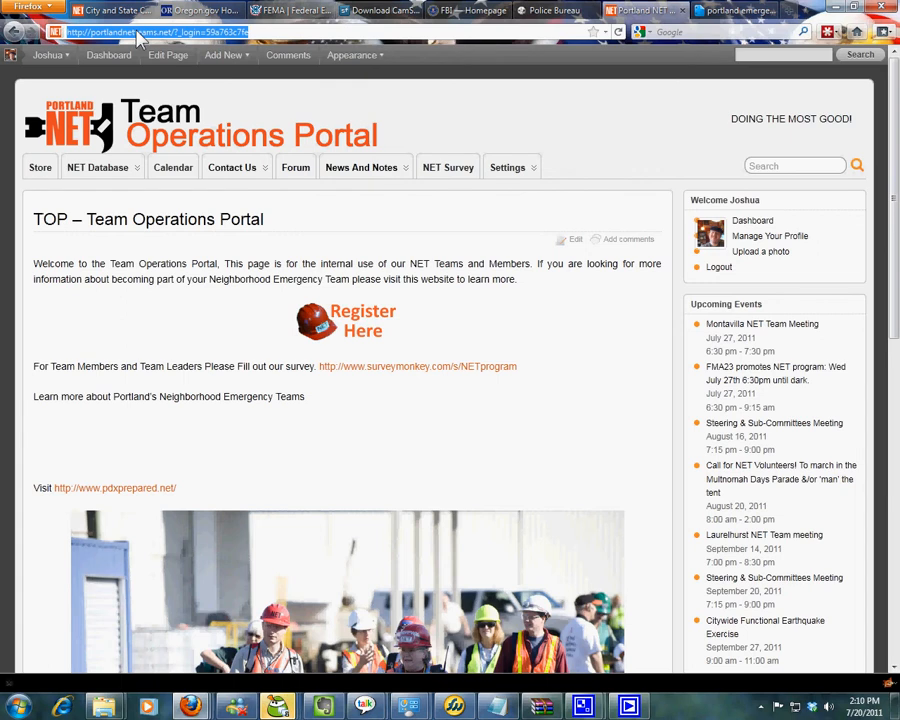
pyautogui.write('docs')
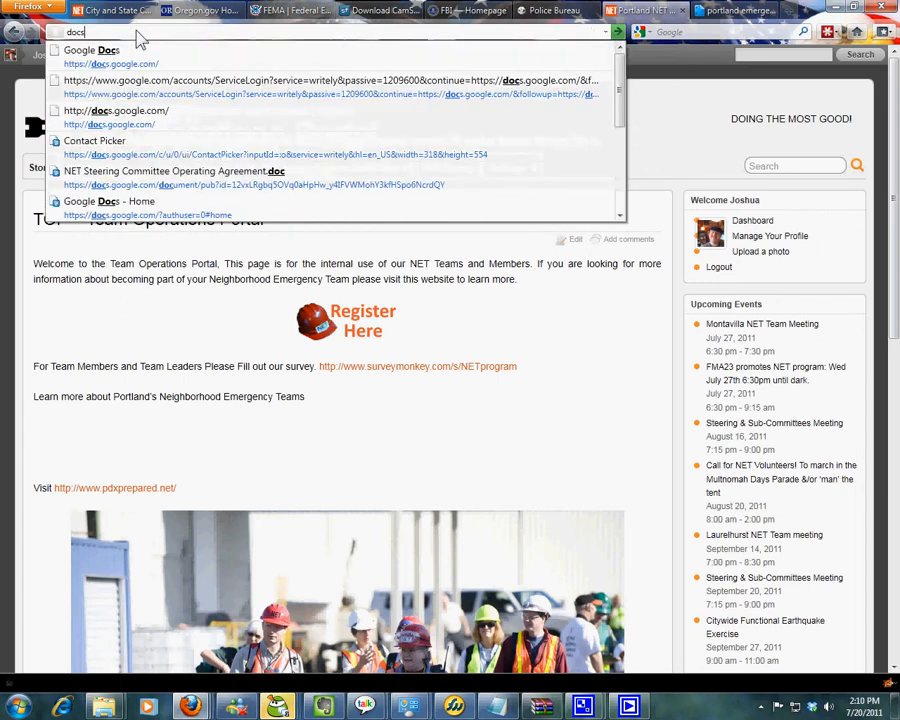
pyautogui.write('.g')
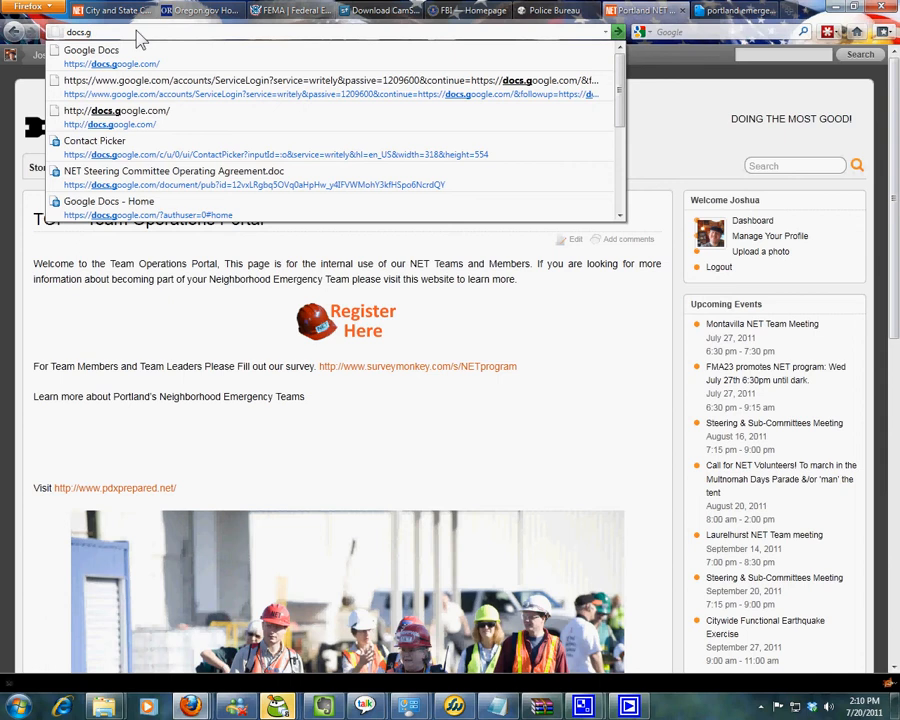
pyautogui.write('oogle')
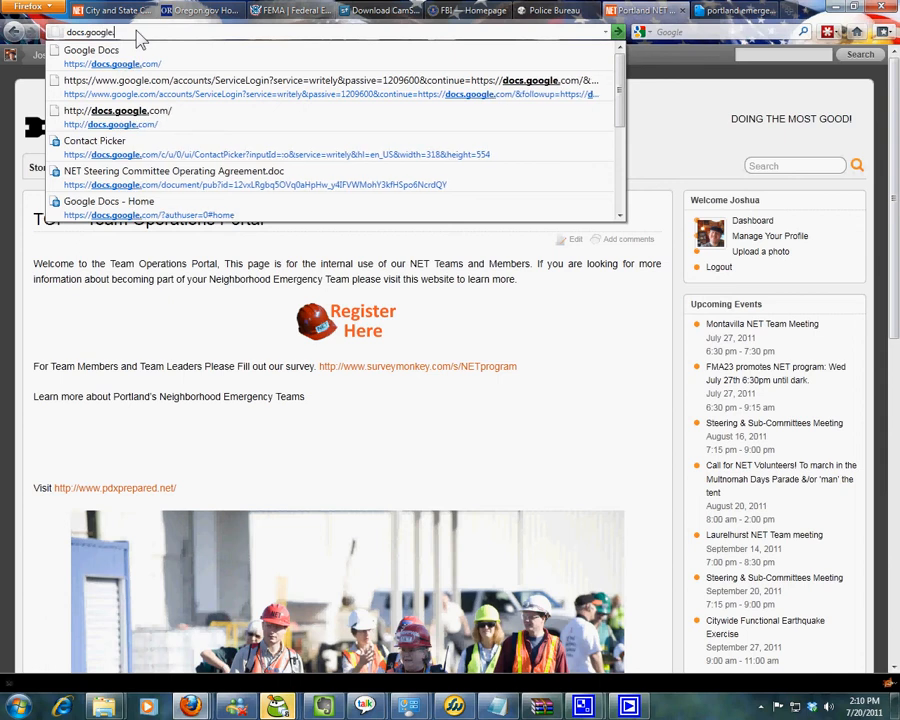
pyautogui.write('.com')
pyautogui.press('Return')
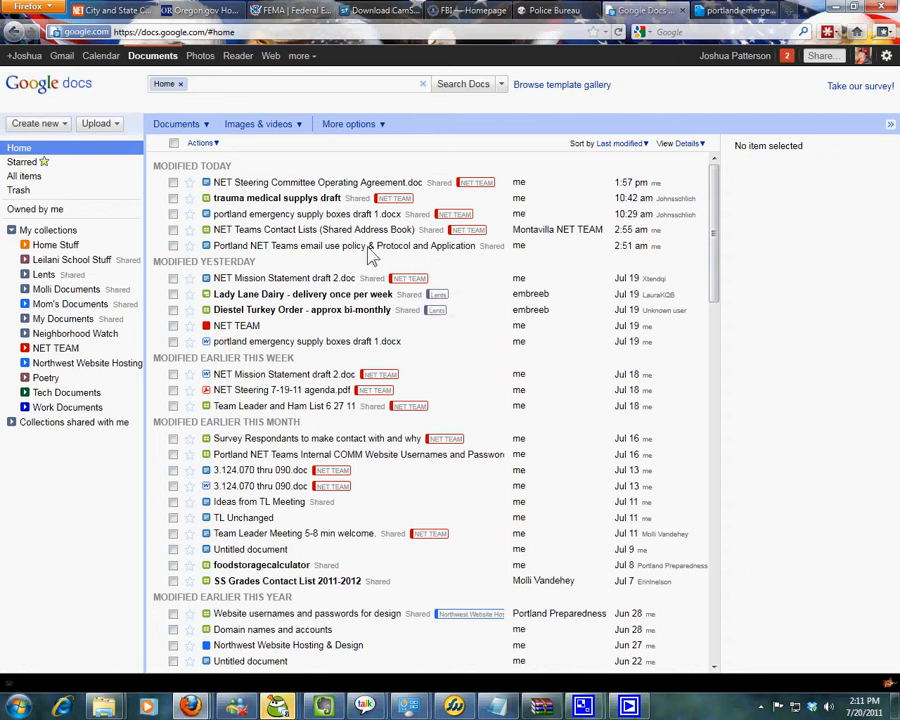
pyautogui.click(297, 186)
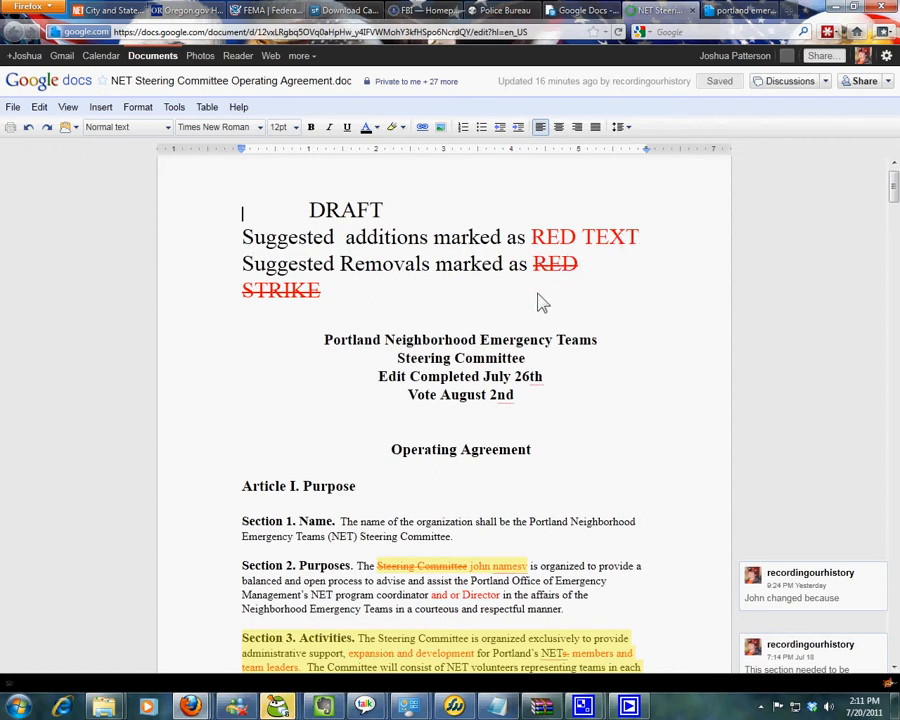
# Insert the text "this should be new" directly after the heading "Section 3. Number." in the Membership article
pyautogui.scroll(-5, 537, 302)
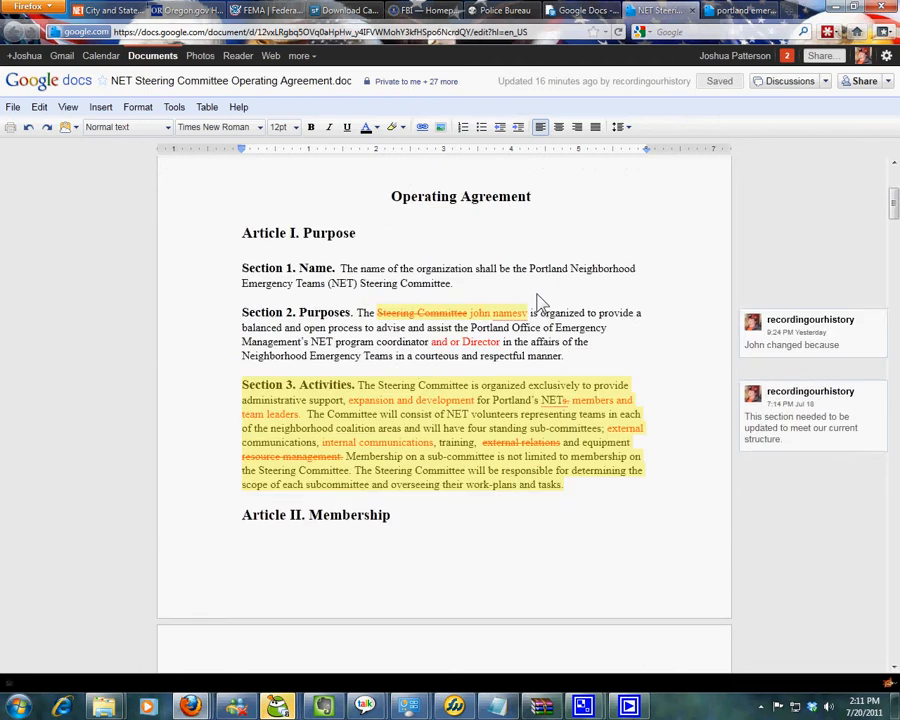
pyautogui.scroll(-1, 537, 302)
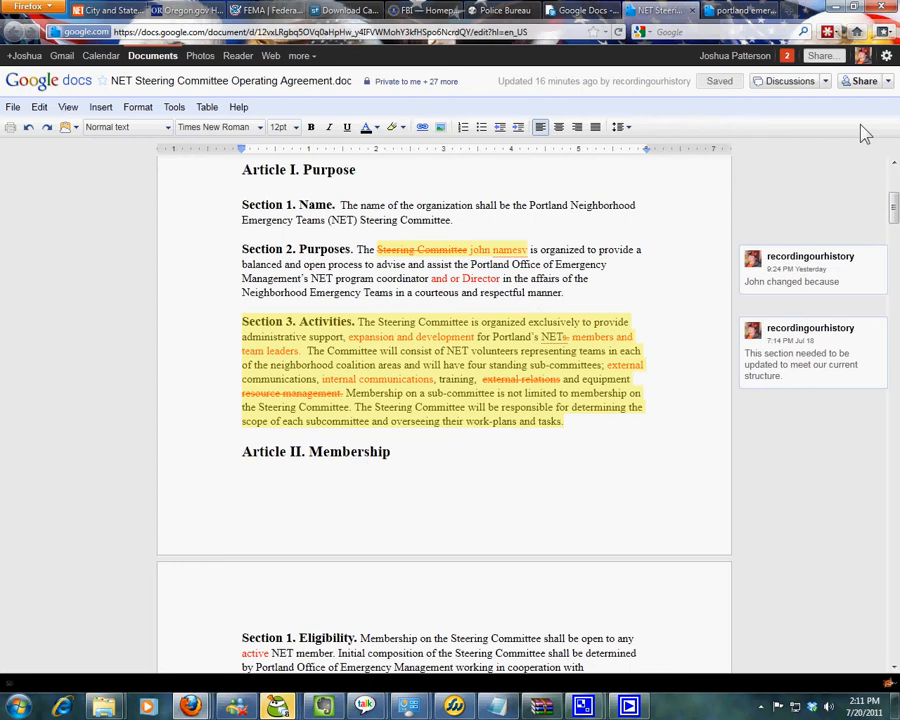
pyautogui.scroll(1, 771, 365)
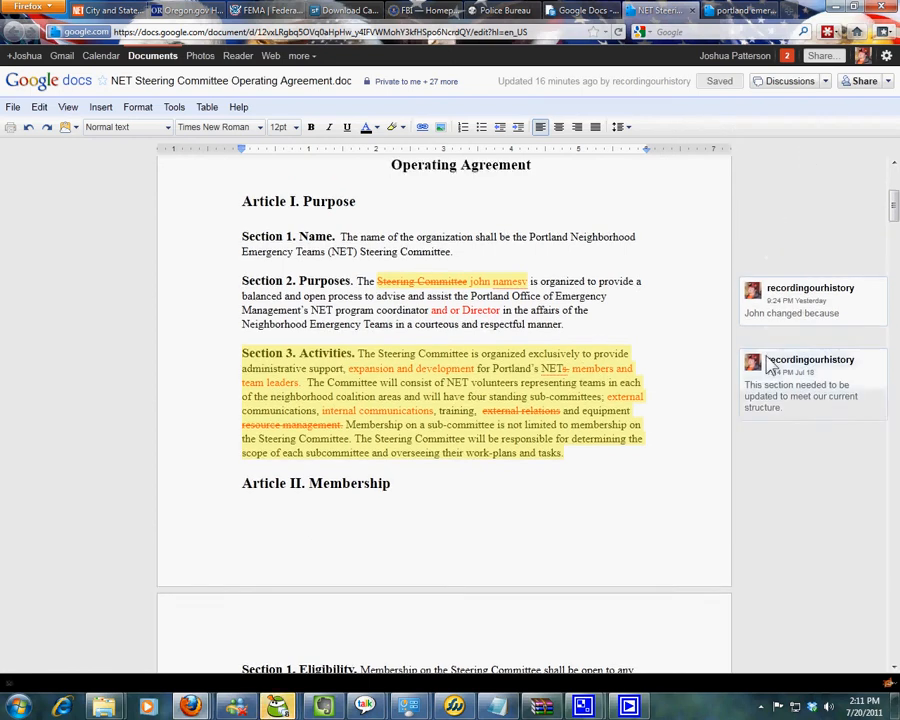
pyautogui.scroll(-5, 771, 365)
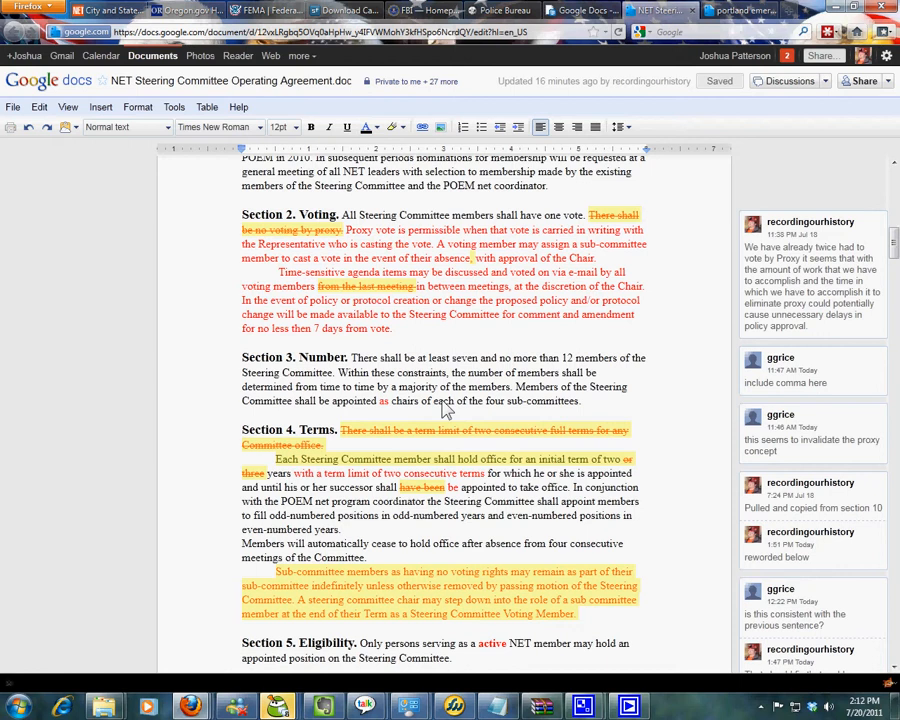
pyautogui.click(352, 359)
pyautogui.write('this should ')
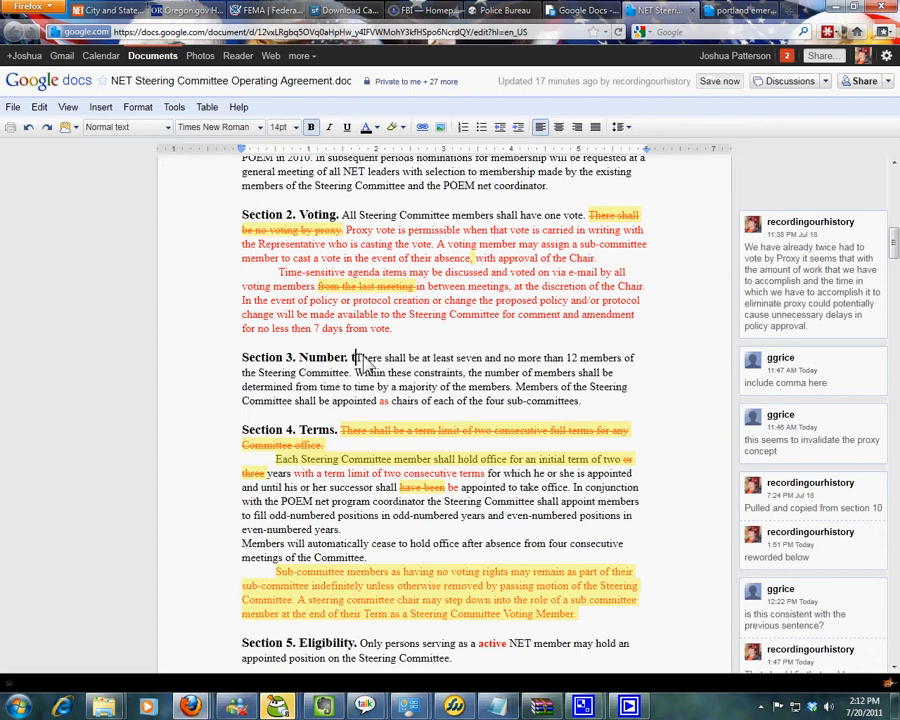
pyautogui.write('be new')
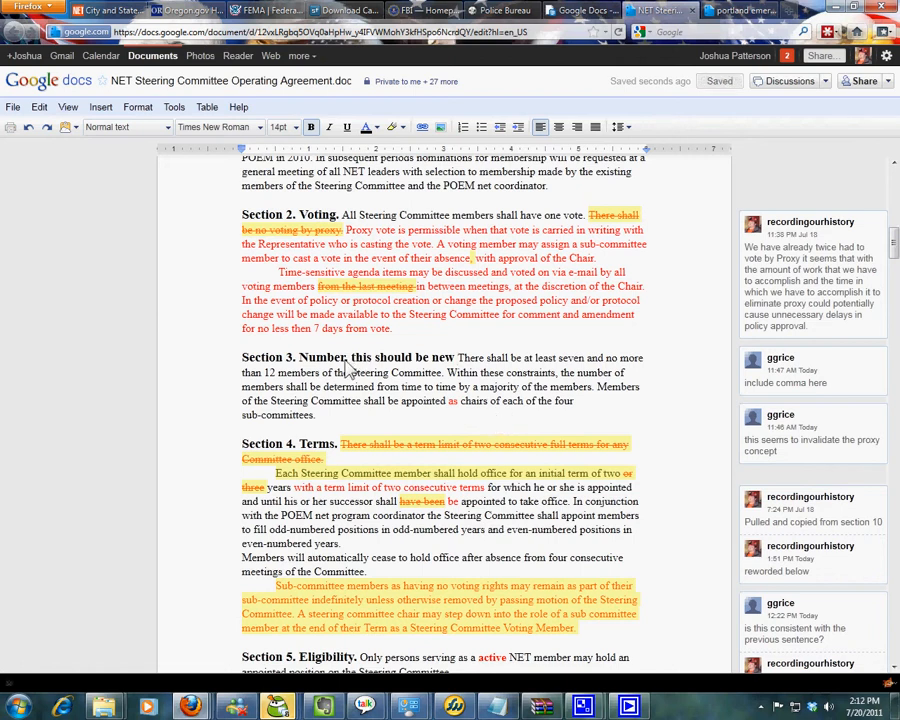
# Colour the inserted words "this should be new" red to mark them as a suggested addition
pyautogui.moveTo(350, 362); pyautogui.dragTo(460, 362)
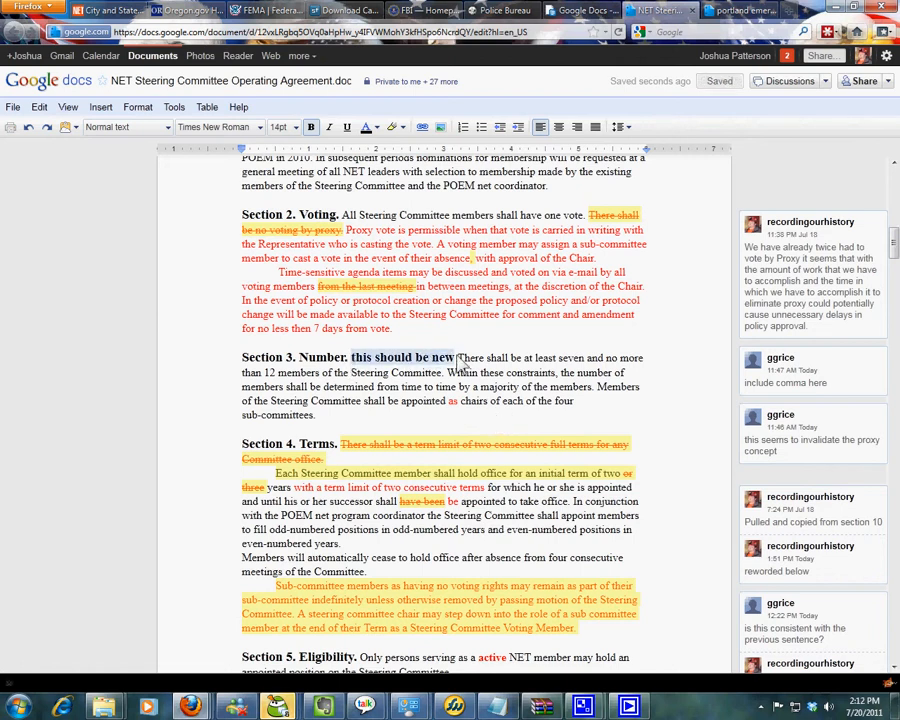
pyautogui.click(369, 128)
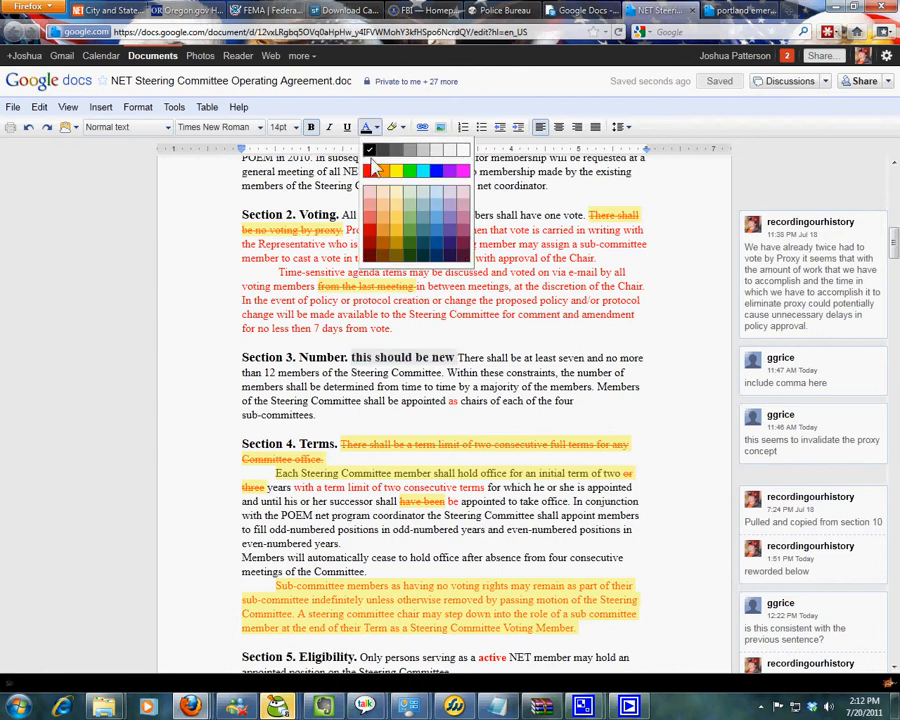
pyautogui.click(372, 170)
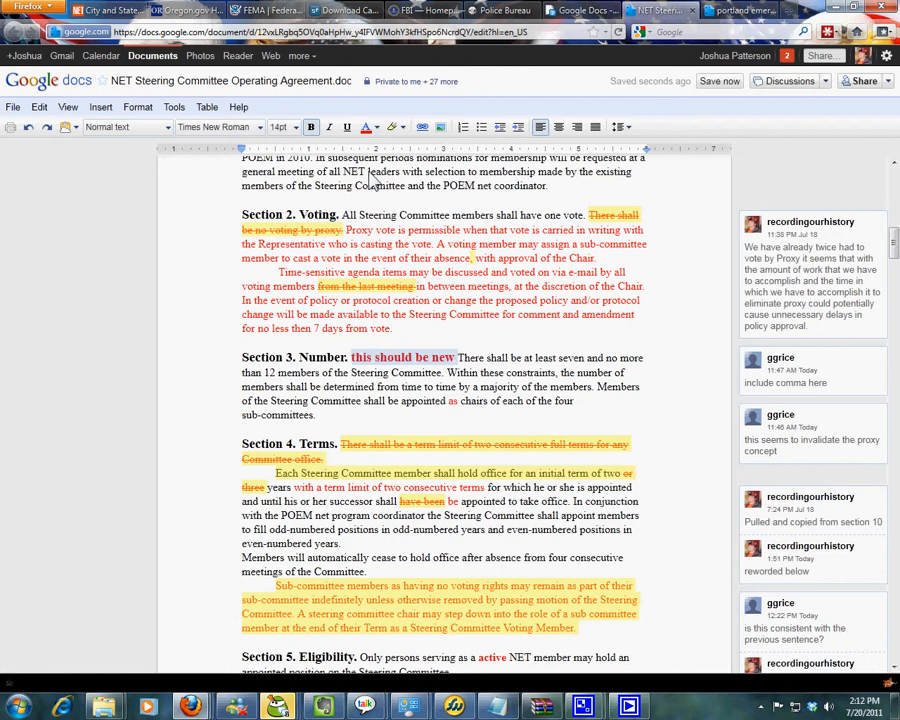
pyautogui.click(456, 357)
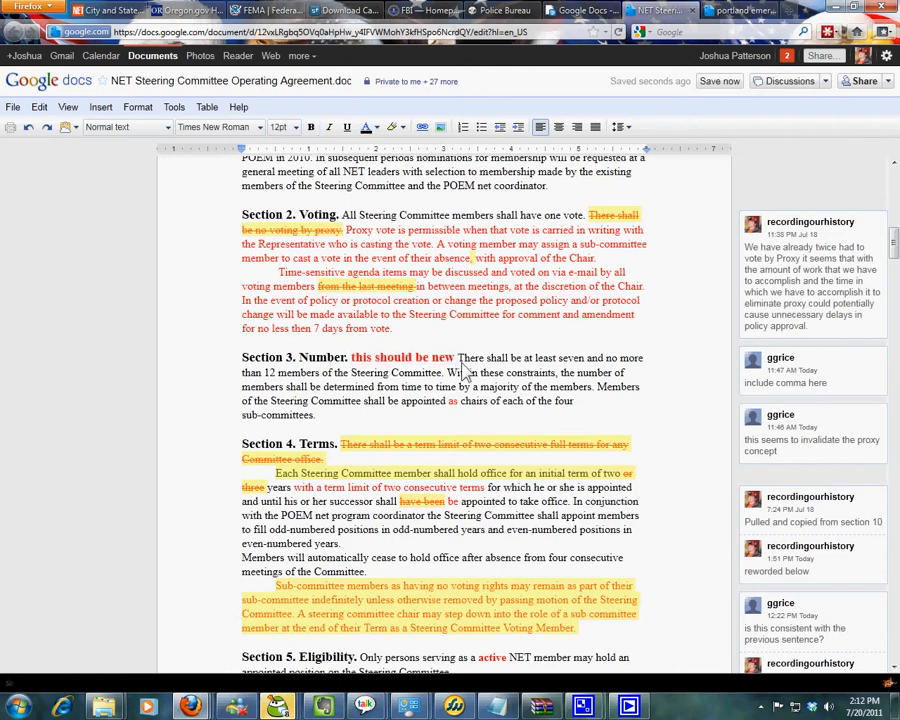
# Mark the heading "Section 3. Number." as a suggested removal with strikethrough and red text
pyautogui.click(389, 346)
pyautogui.moveTo(350, 362); pyautogui.dragTo(242, 368)
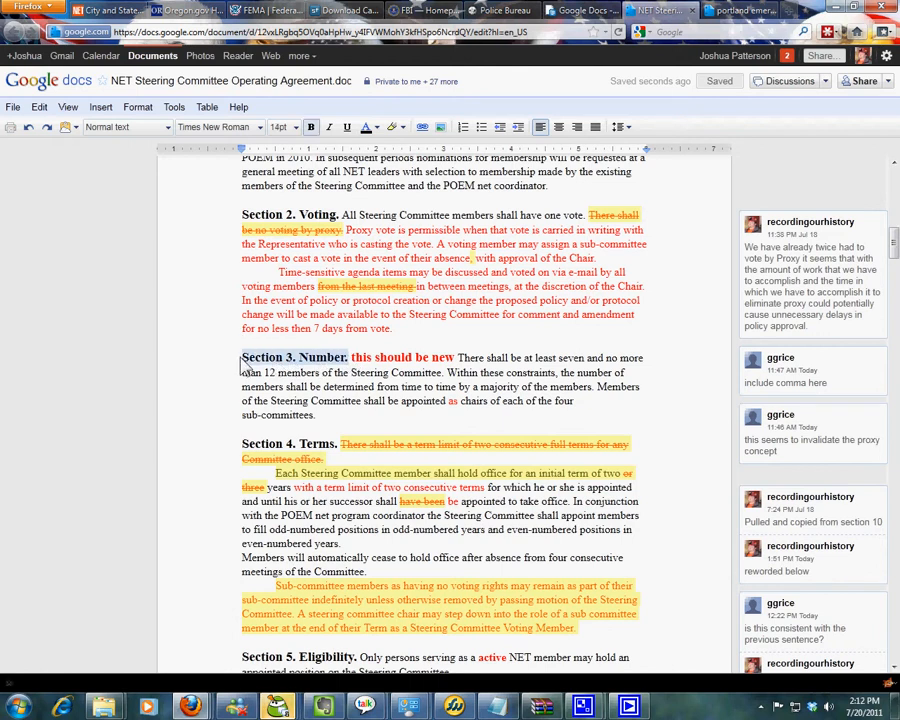
pyautogui.click(136, 108)
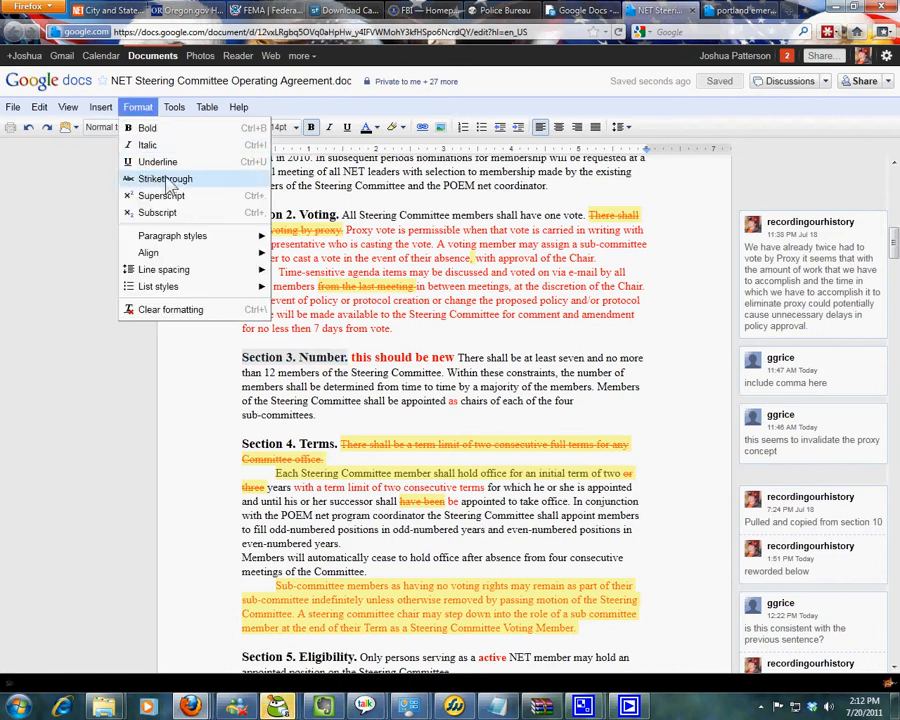
pyautogui.click(200, 184)
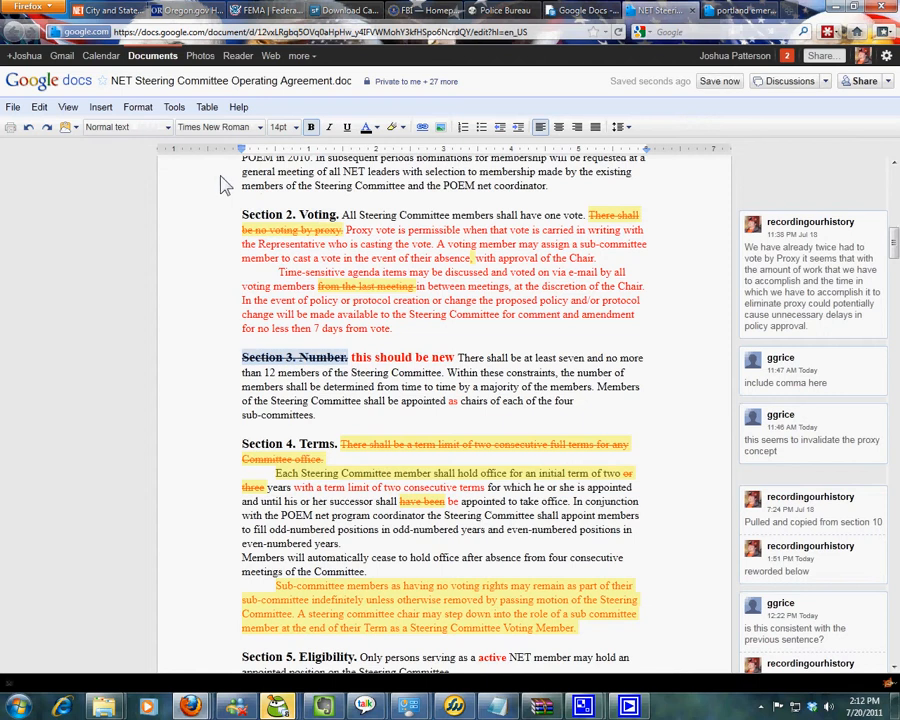
pyautogui.click(368, 128)
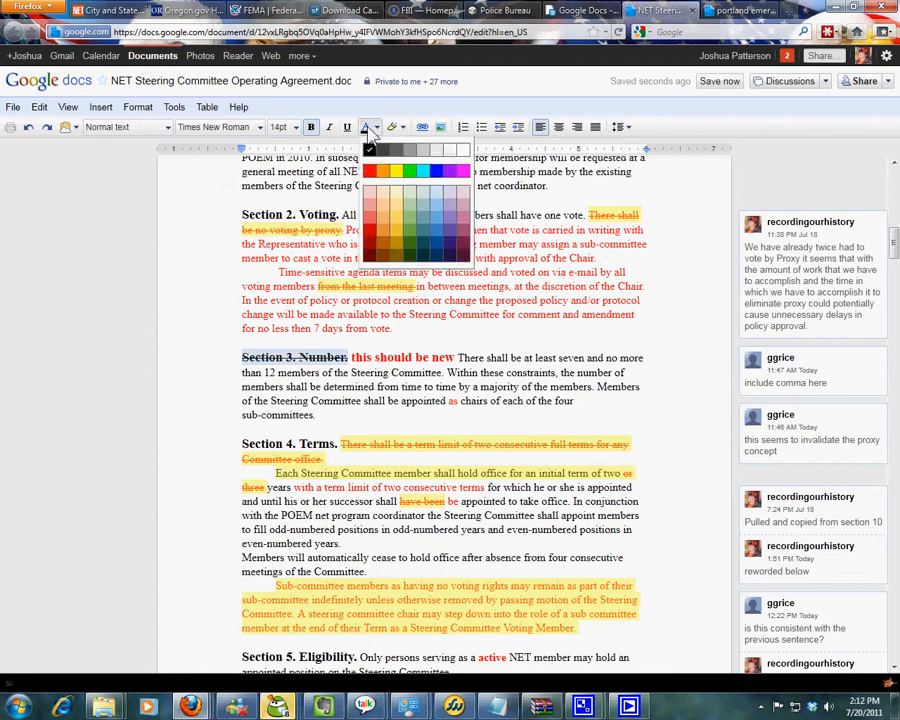
pyautogui.click(370, 172)
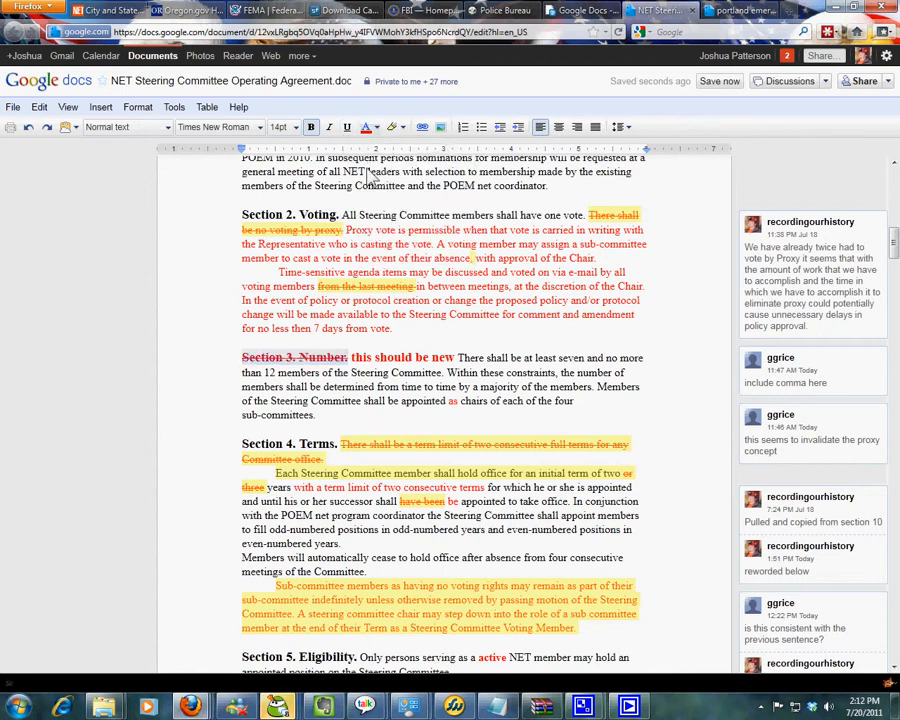
pyautogui.click(376, 387)
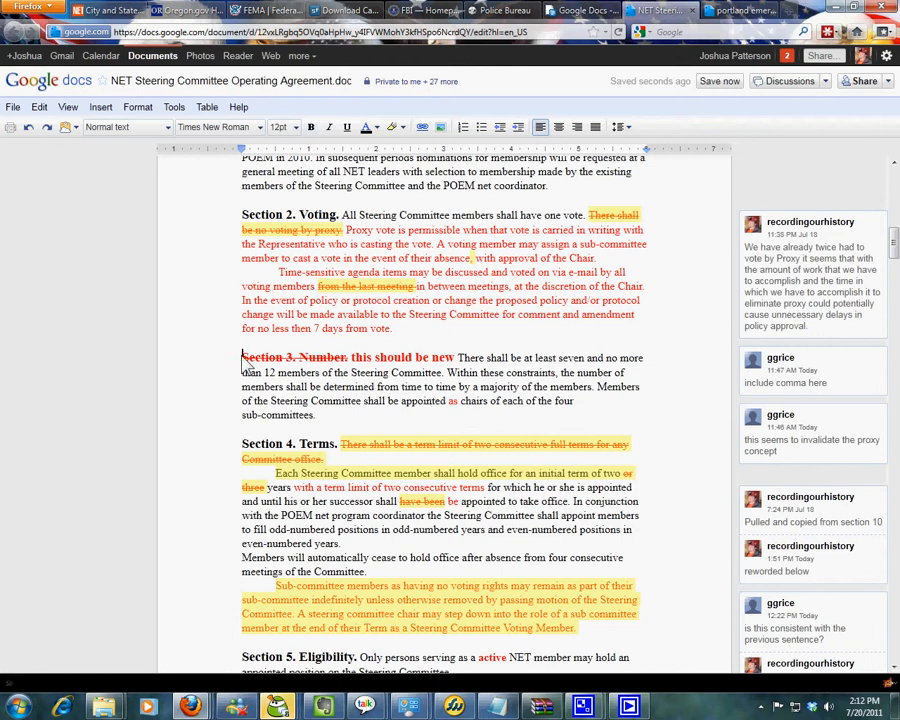
# Attach the comment "I did this because I like it." to the text "Section 3. Number. this should be new"
pyautogui.moveTo(243, 358); pyautogui.dragTo(348, 361)
pyautogui.click(347, 358)
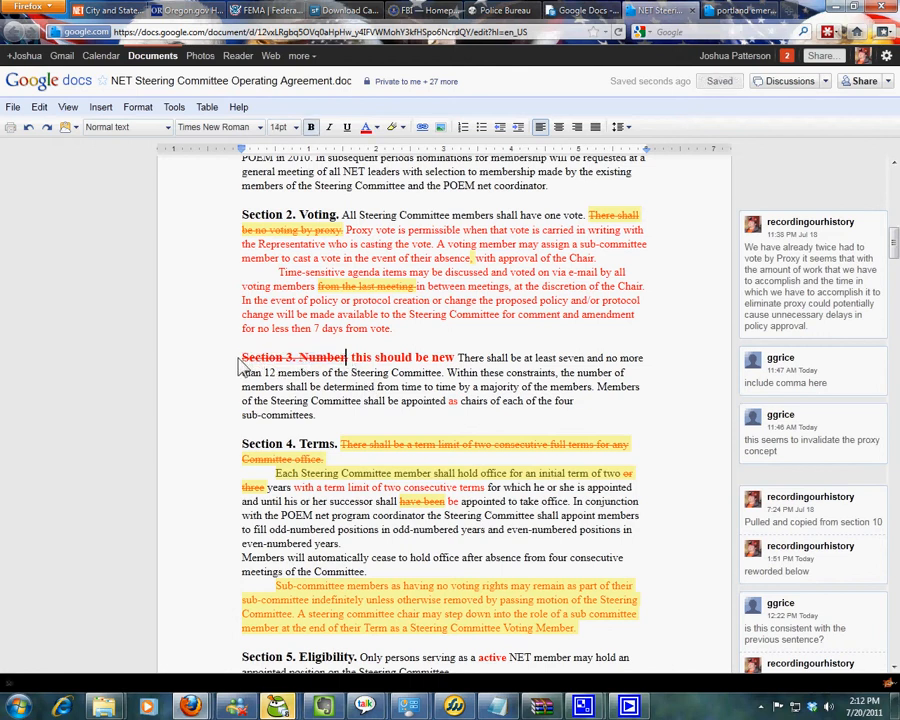
pyautogui.moveTo(242, 366); pyautogui.dragTo(458, 367)
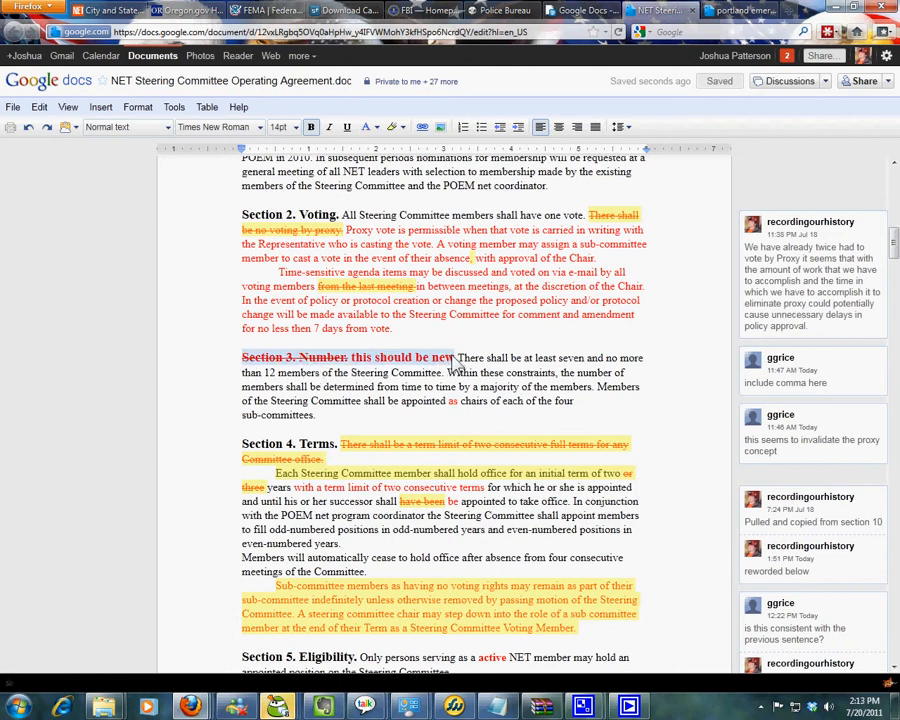
pyautogui.rightClick(414, 359)
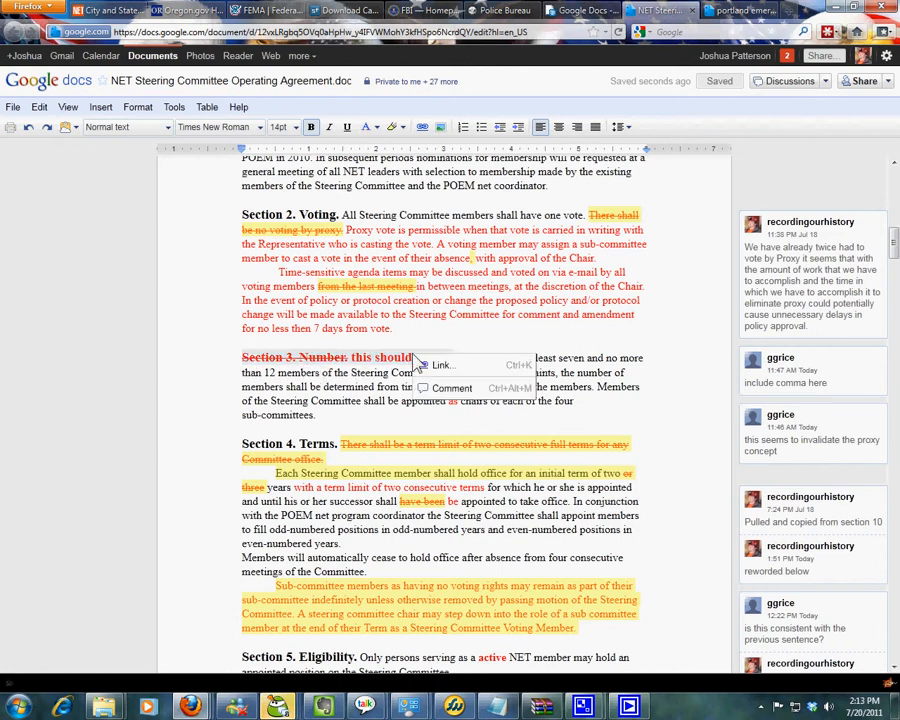
pyautogui.click(499, 398)
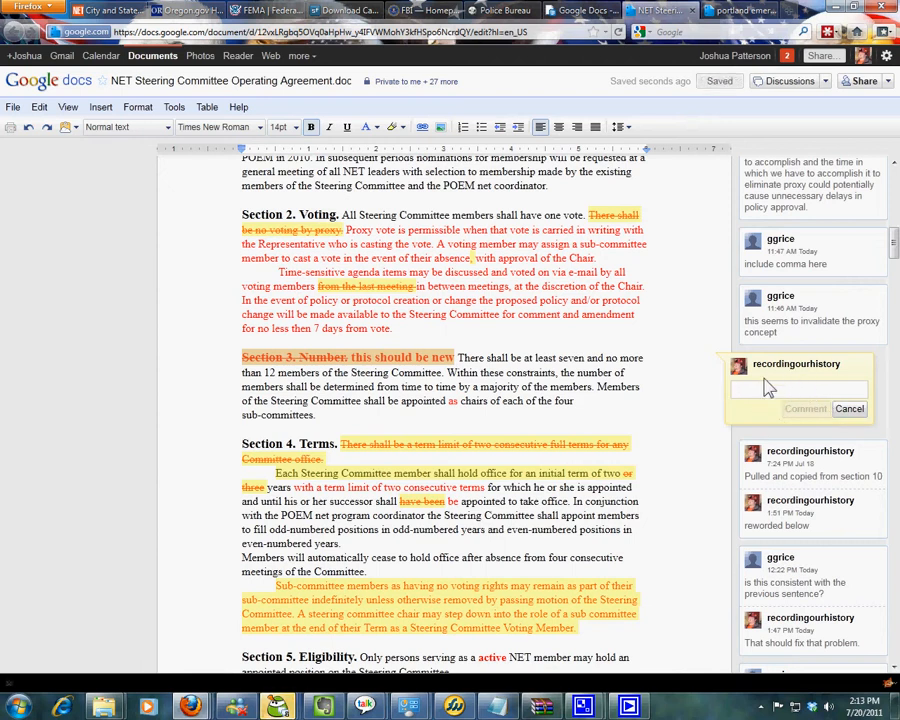
pyautogui.write('I did this because ')
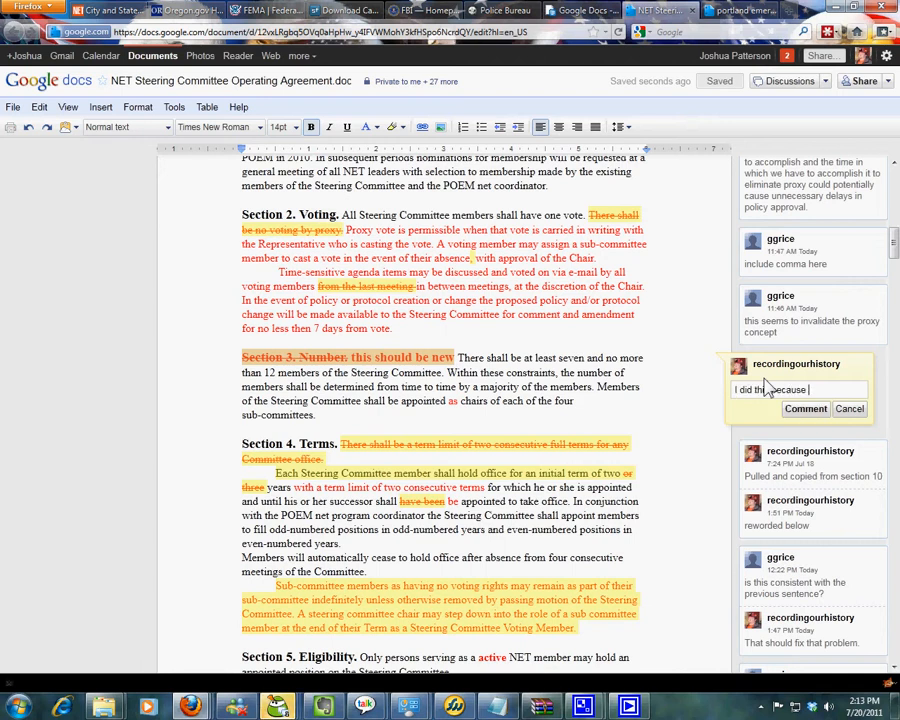
pyautogui.write('I like it.')
pyautogui.click(801, 412)
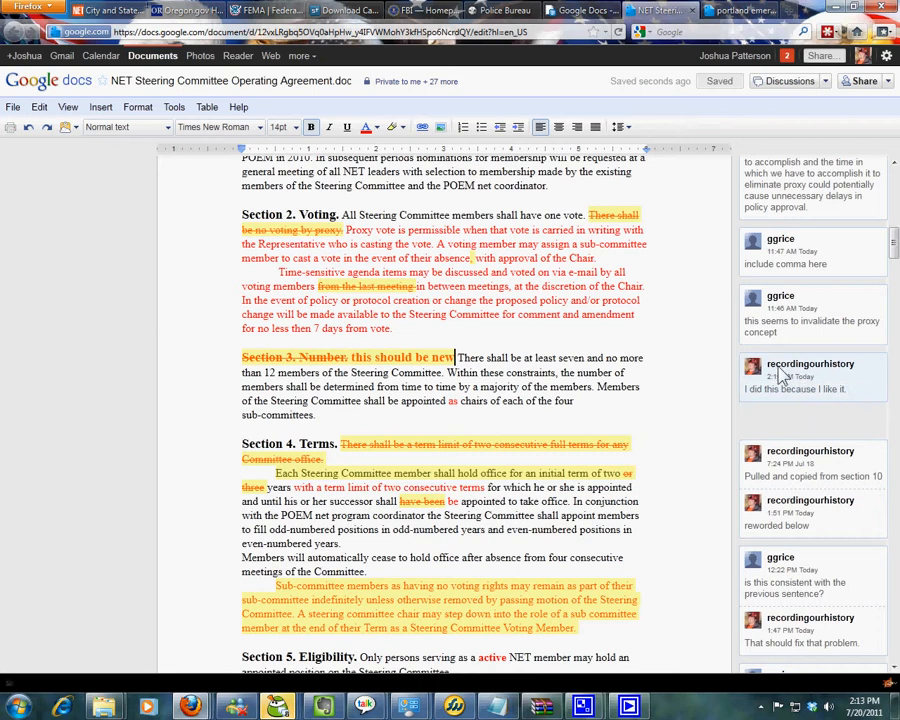
# Examine the comment threads on Section 4. Terms, covering the struck-out term limit sentence and the initial term sentence
pyautogui.scroll(-2, 675, 377)
pyautogui.scroll(-1, 675, 377)
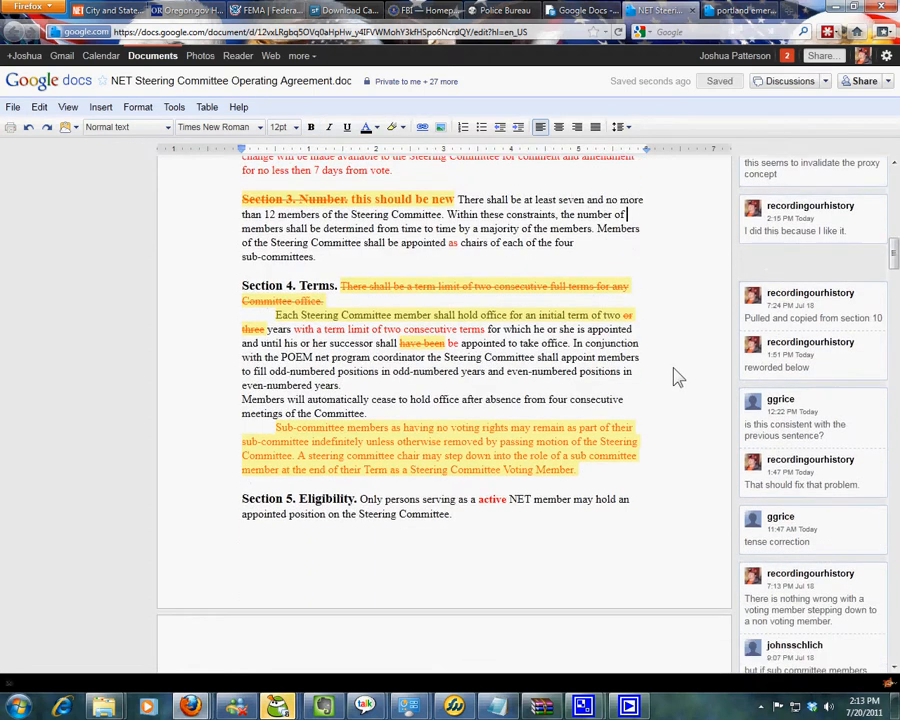
pyautogui.click(835, 310)
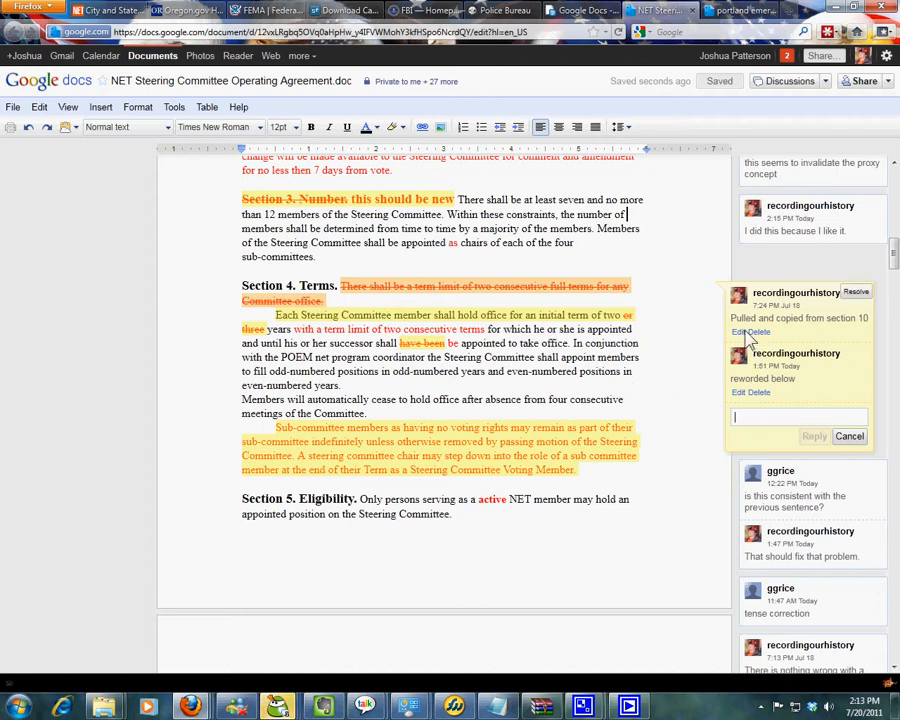
pyautogui.click(815, 487)
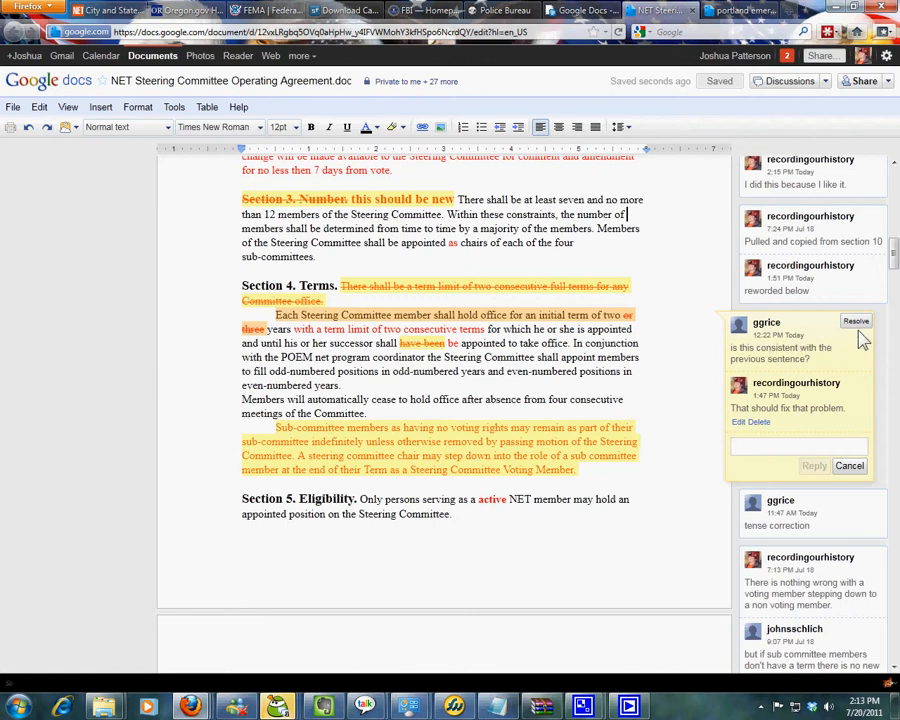
pyautogui.scroll(5, 862, 340)
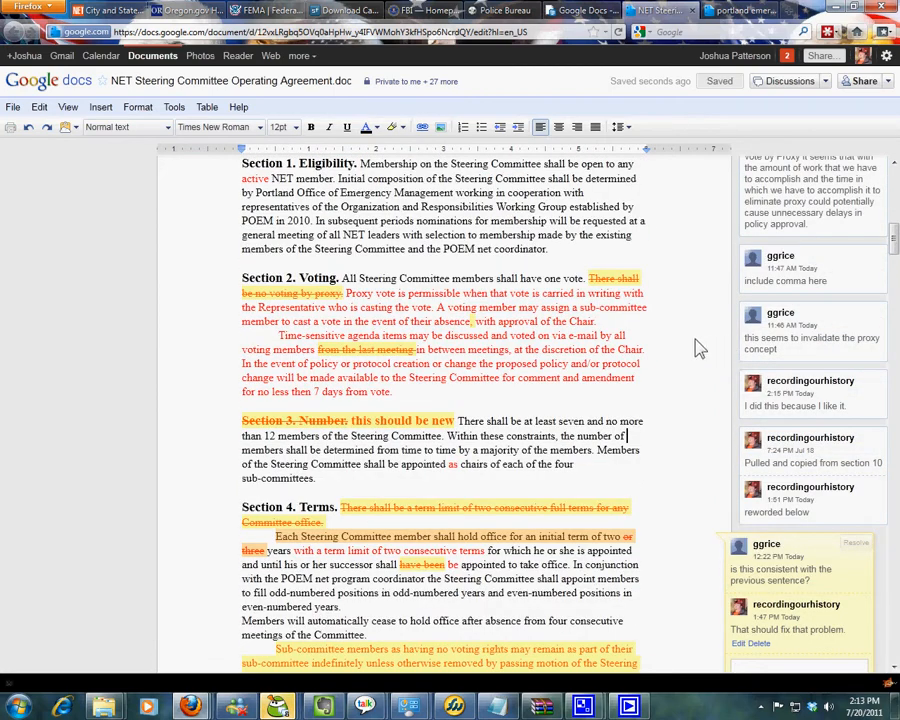
pyautogui.scroll(10, 663, 348)
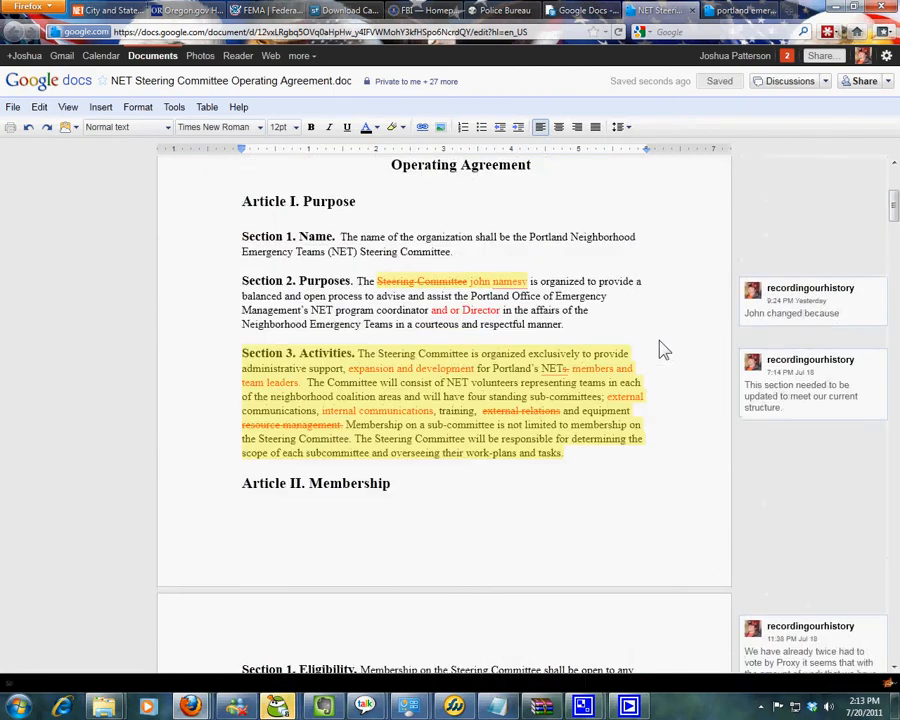
pyautogui.scroll(3, 663, 348)
pyautogui.scroll(-12, 663, 348)
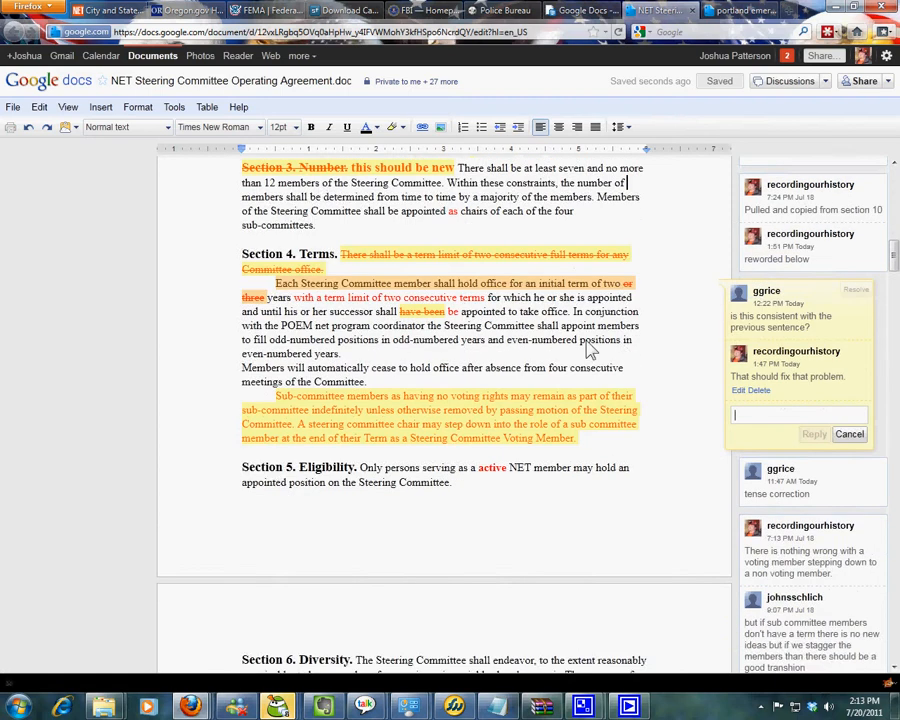
pyautogui.scroll(1, 590, 348)
pyautogui.click(370, 290)
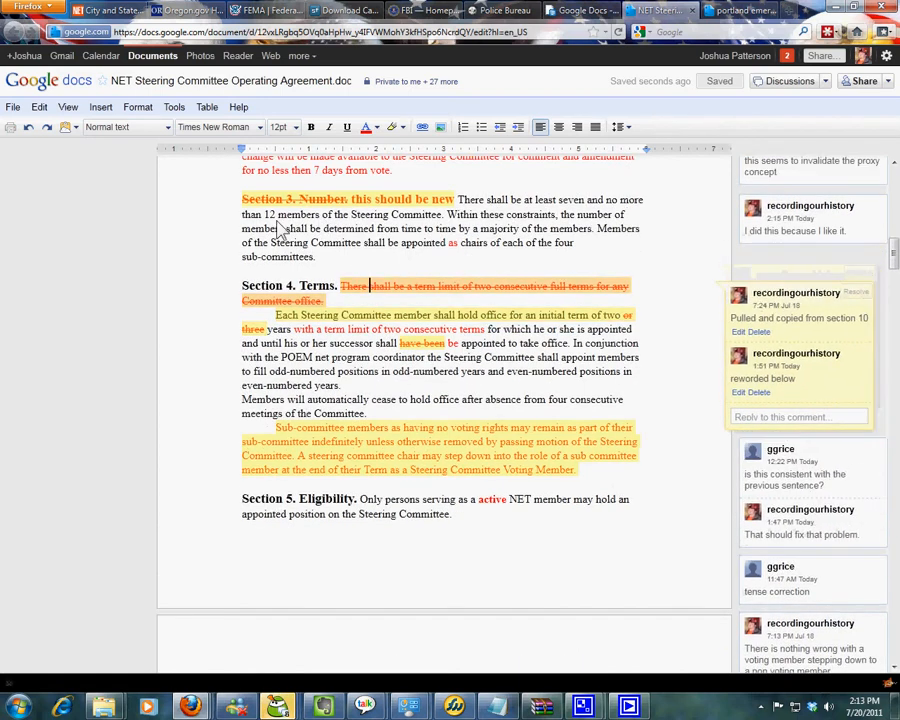
# Delete the comment thread attached to the text "Section 3. Number. this should be new"
pyautogui.click(244, 204)
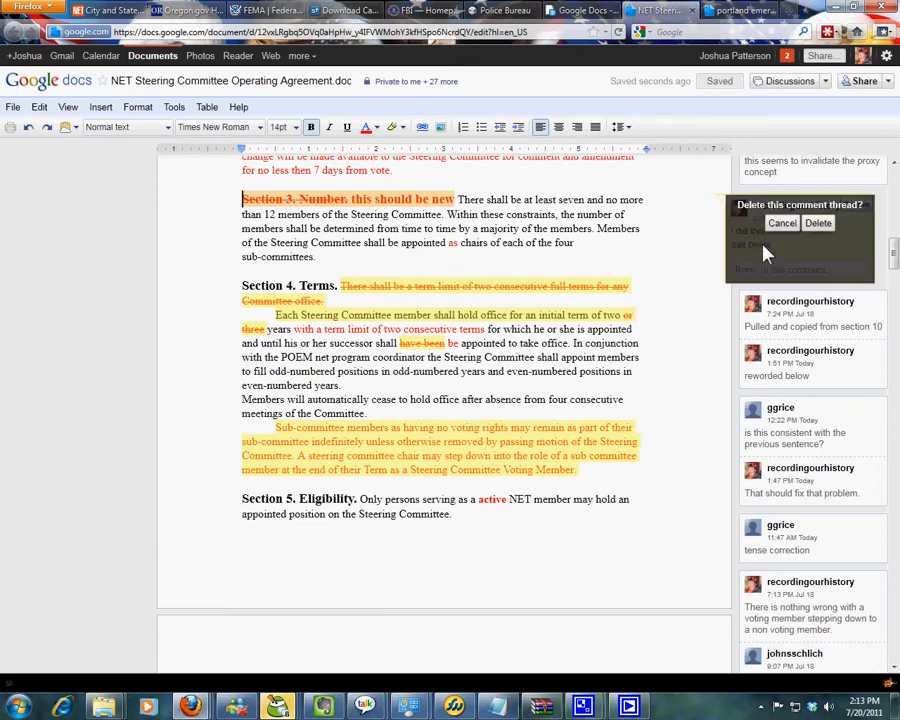
pyautogui.click(822, 227)
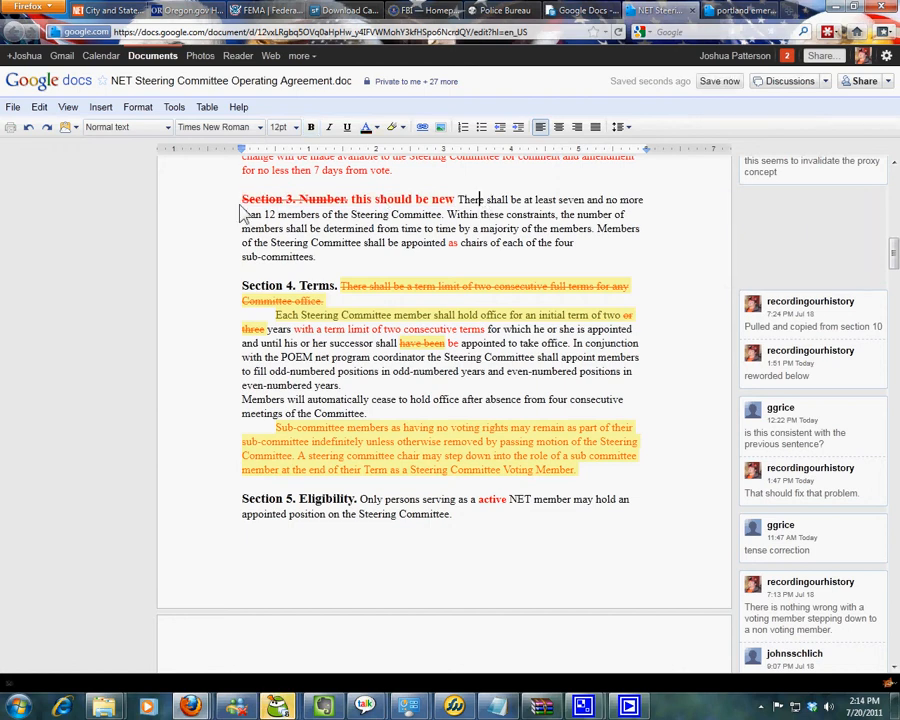
# Restore the heading words "Section 3. Number" to black text without strikethrough
pyautogui.moveTo(240, 208); pyautogui.dragTo(347, 205)
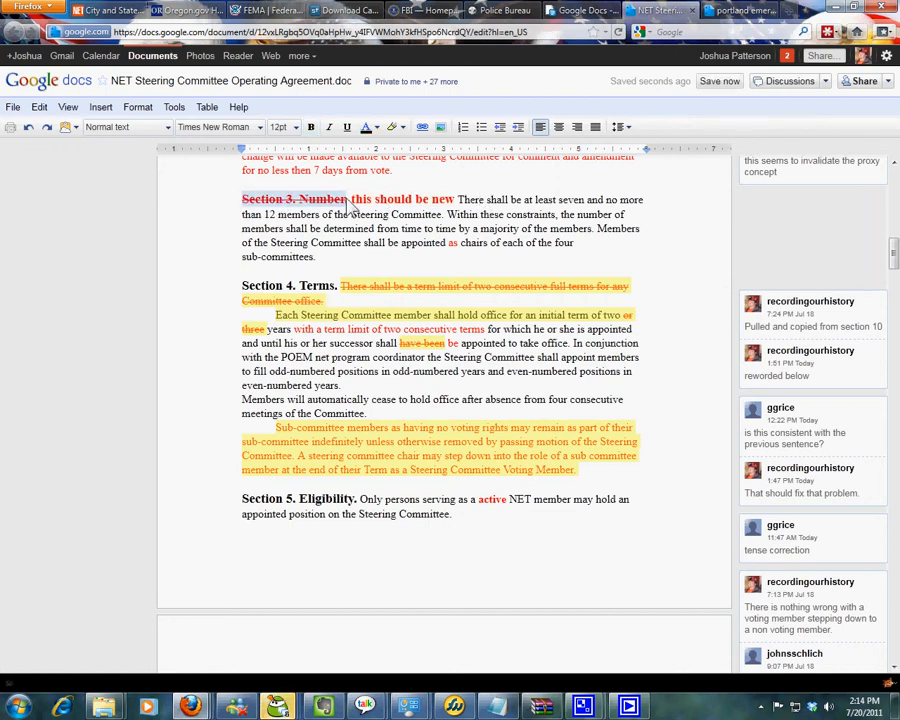
pyautogui.click(368, 127)
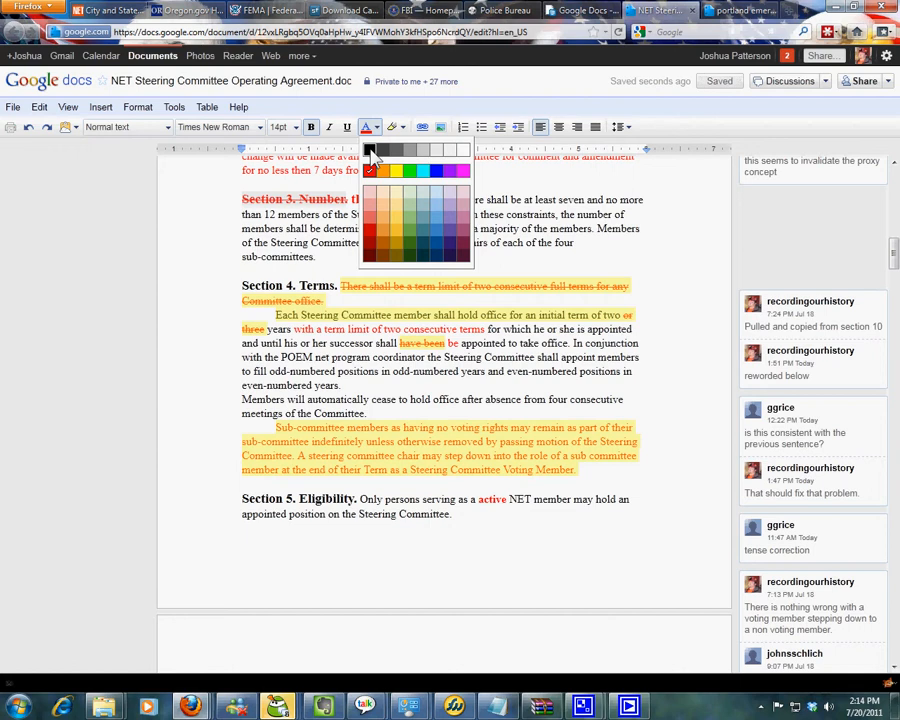
pyautogui.click(369, 150)
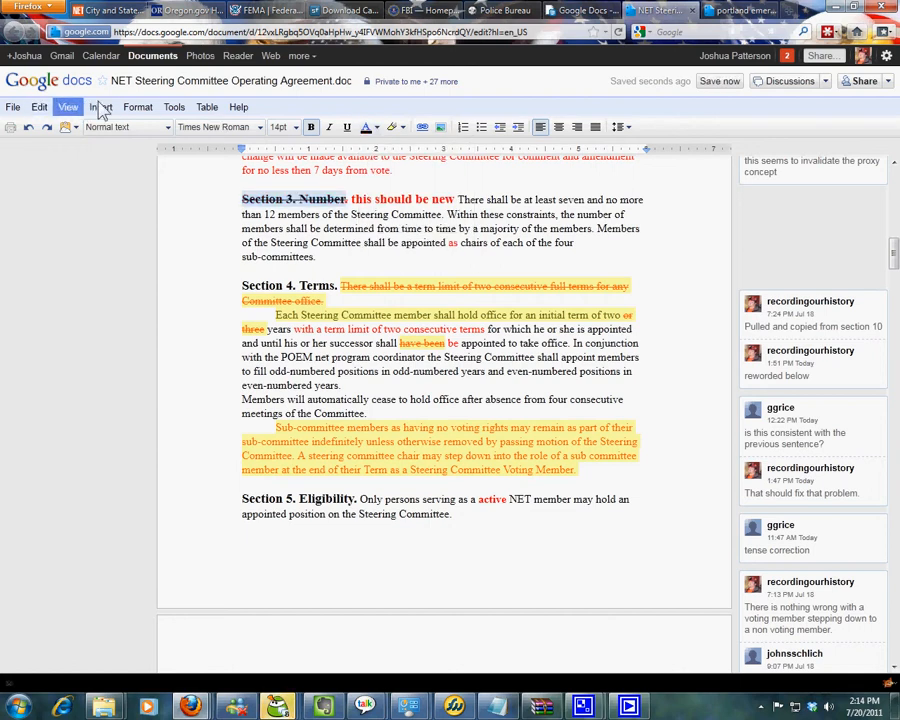
pyautogui.click(140, 107)
pyautogui.click(165, 179)
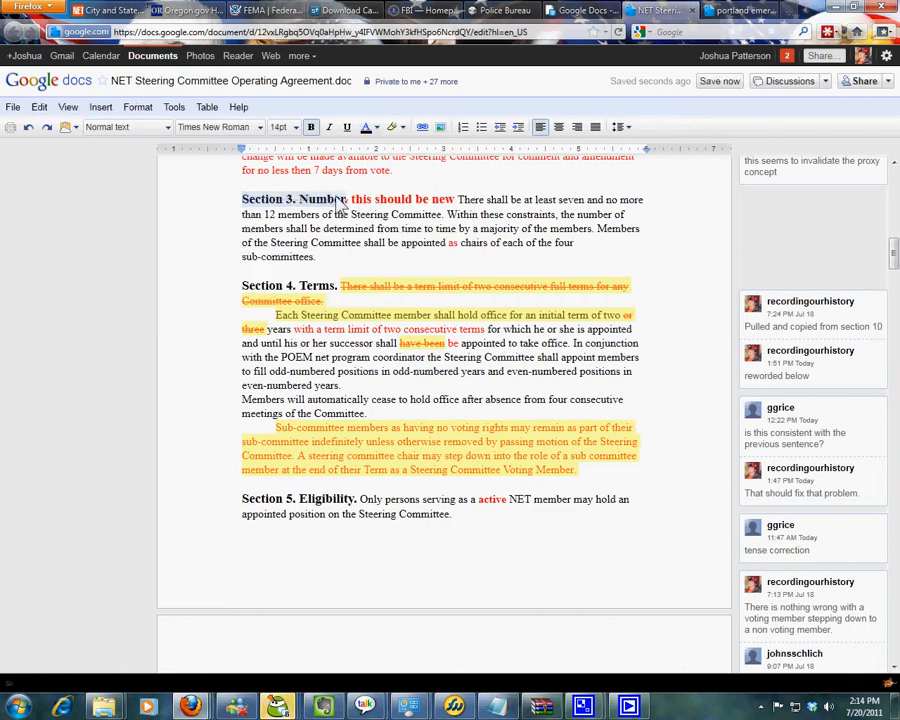
# Format the period after "Section 3. Number" as black text without strikethrough to match the heading
pyautogui.click(349, 200)
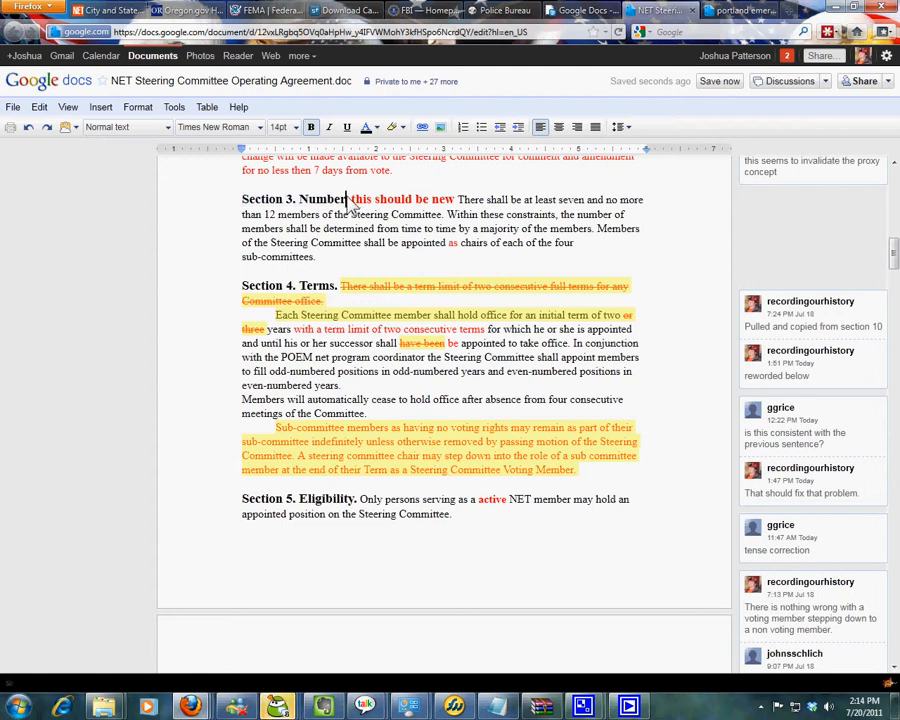
pyautogui.write(':')
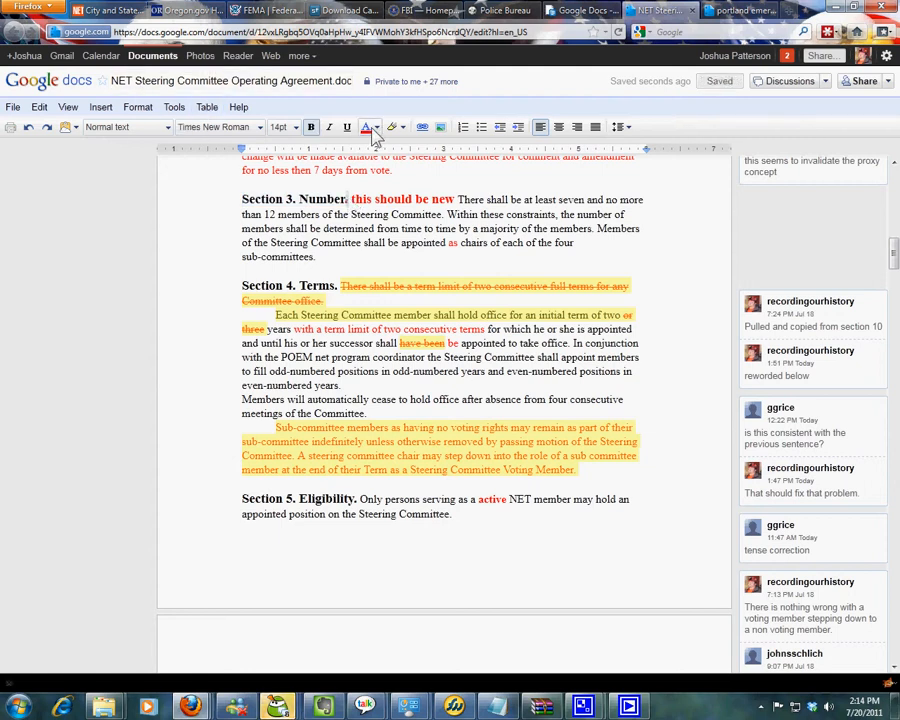
pyautogui.click(374, 129)
pyautogui.click(362, 148)
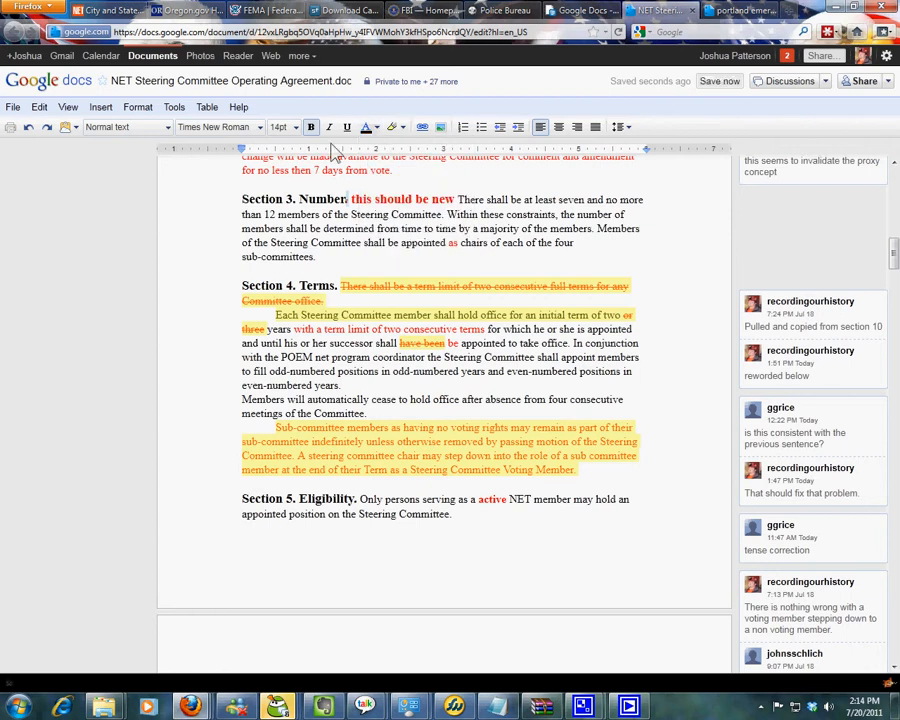
pyautogui.click(138, 107)
pyautogui.click(152, 180)
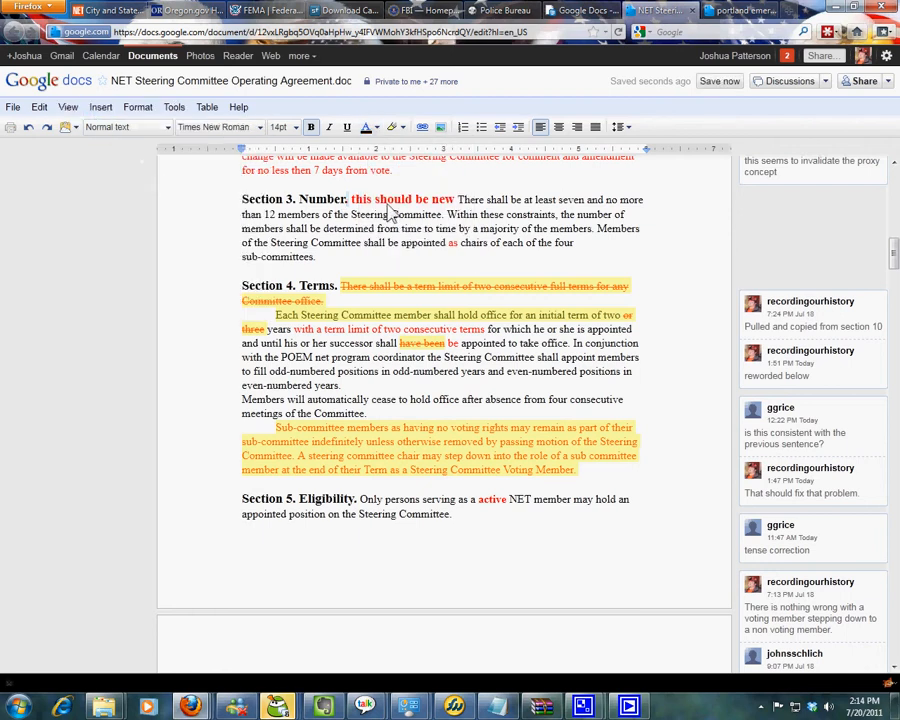
# Delete the suggested addition "this should be new" from the Section 3 heading line
pyautogui.moveTo(351, 200); pyautogui.dragTo(462, 203)
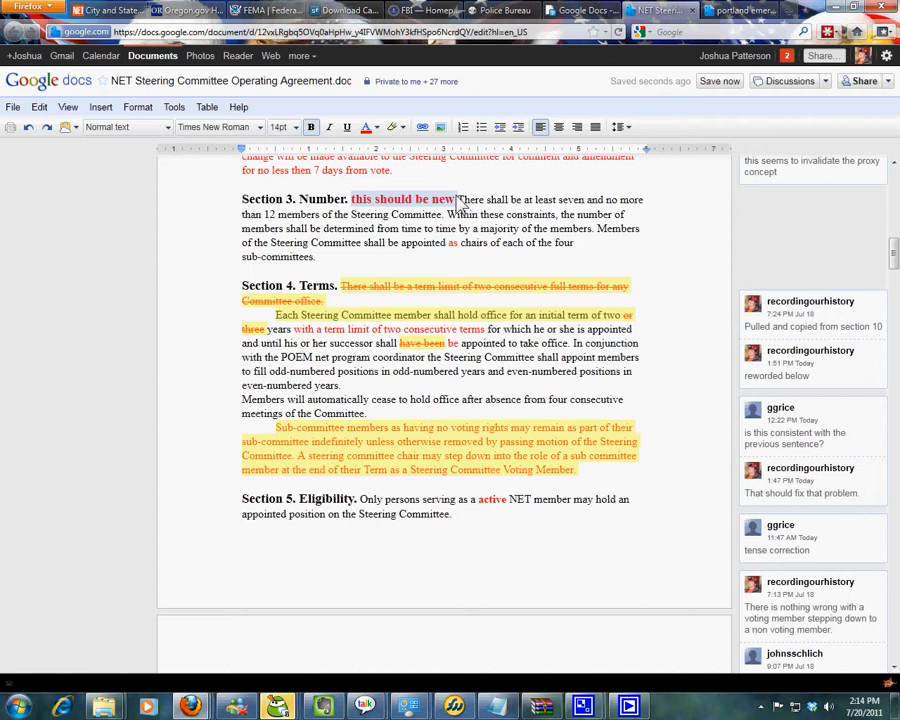
pyautogui.press('Delete')
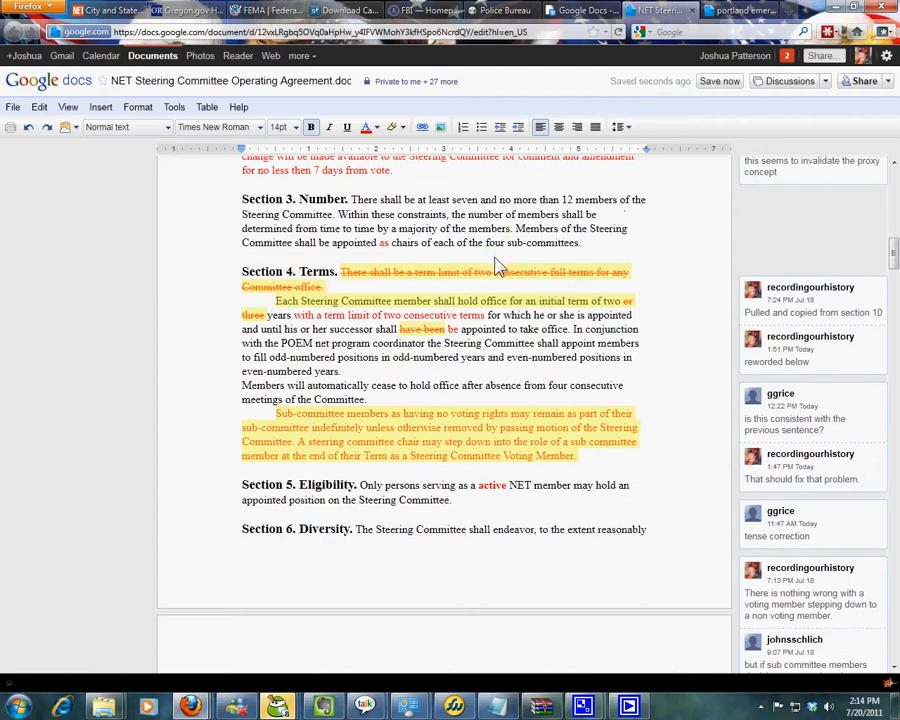
# Colour the title lines "Edit Completed July 26th" and "Vote August 2nd" red to mark them as suggested additions
pyautogui.scroll(12, 497, 268)
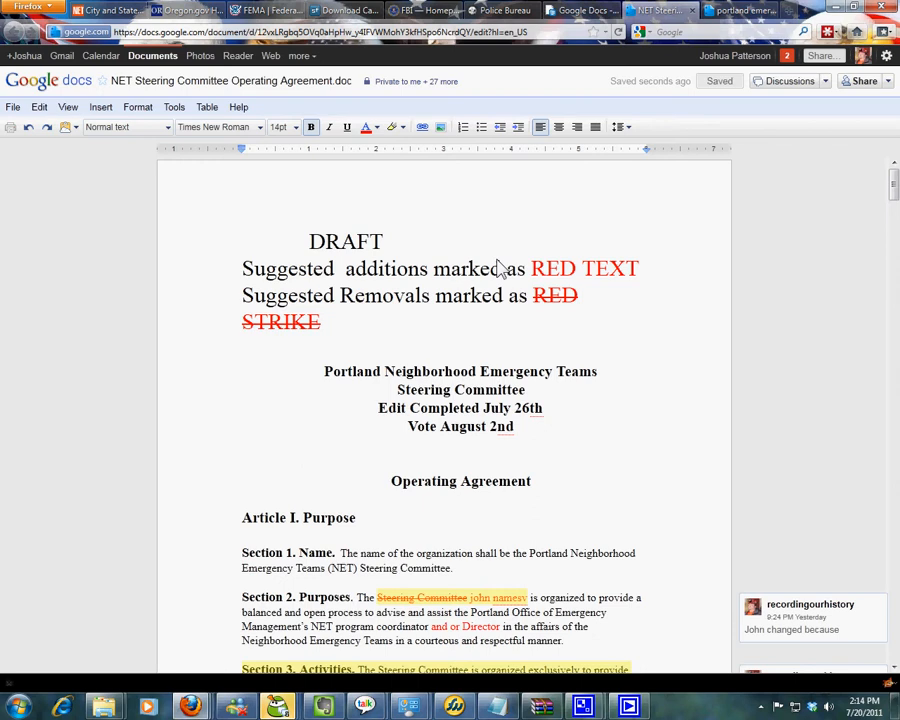
pyautogui.moveTo(340, 415); pyautogui.dragTo(540, 430)
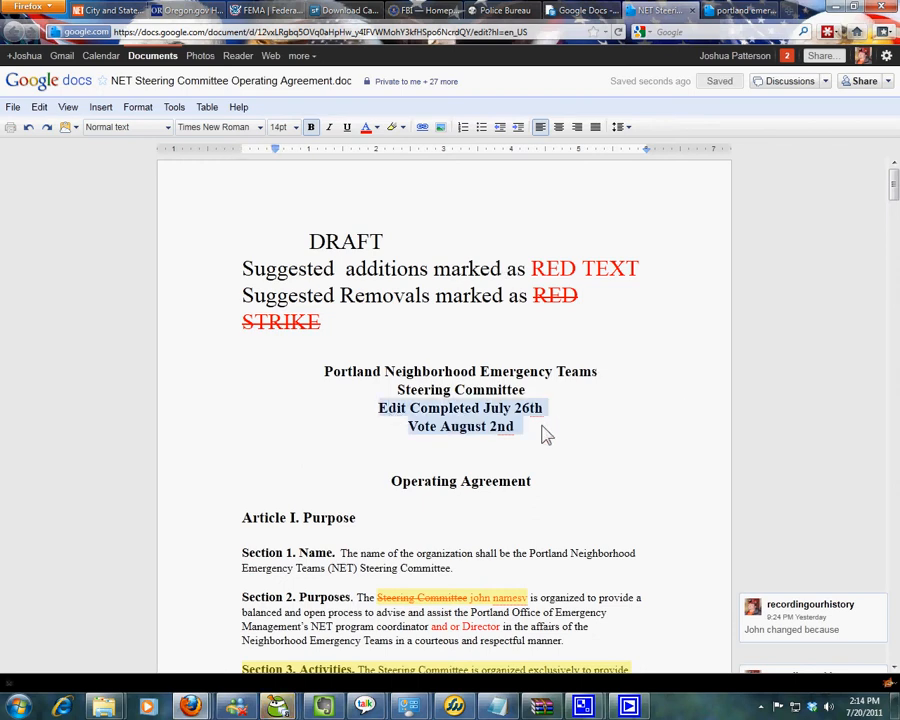
pyautogui.click(366, 127)
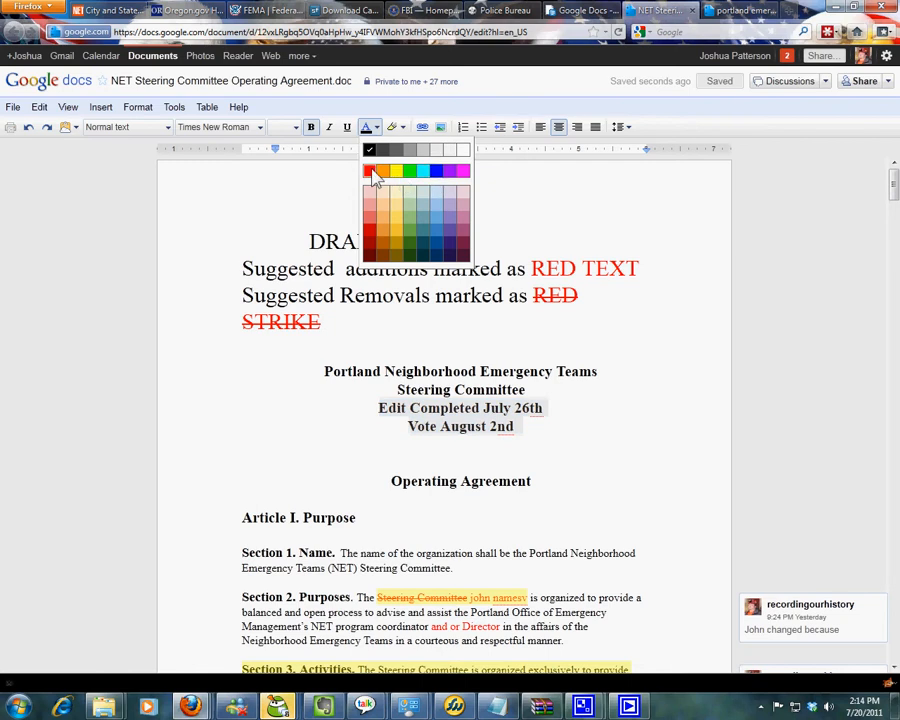
pyautogui.click(370, 171)
pyautogui.click(402, 213)
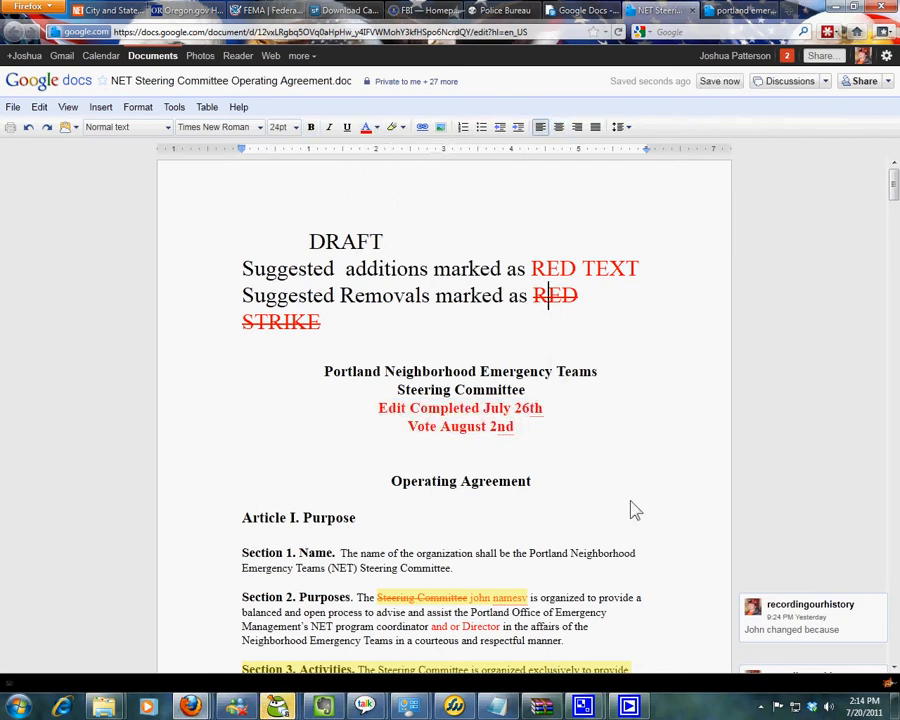